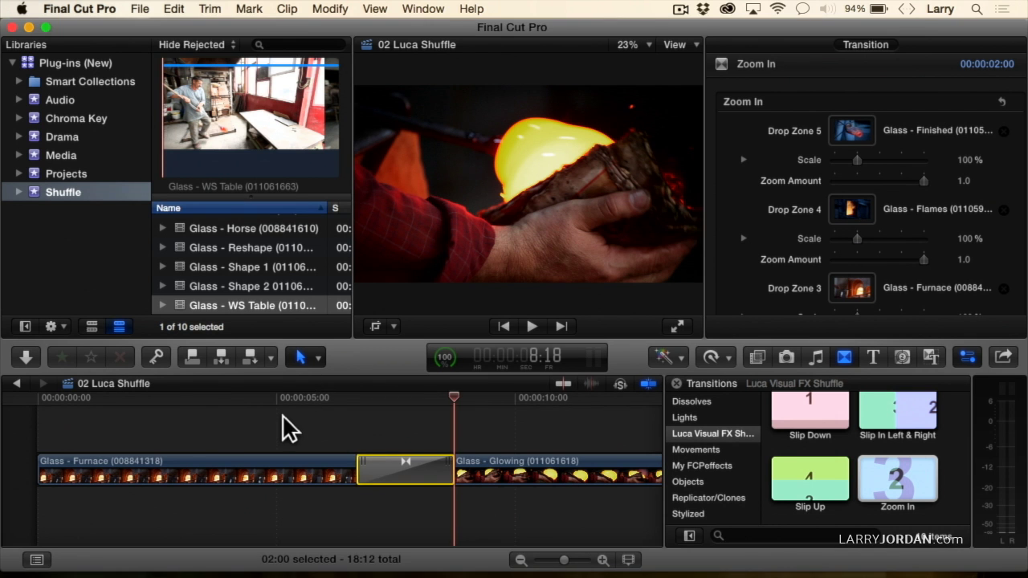
Open the 03 Hawaiki project, fit it in the timeline and hide the browser.
{"action": "left_click", "coordinate": [89, 177]}
{"action": "double_click", "coordinate": [213, 242]}
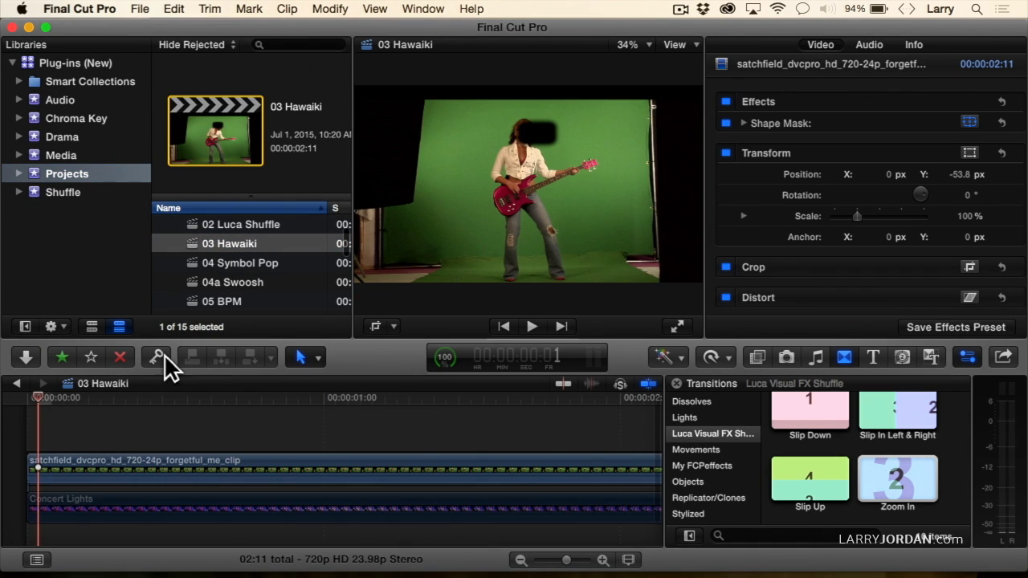
{"action": "key", "text": "shift+z"}
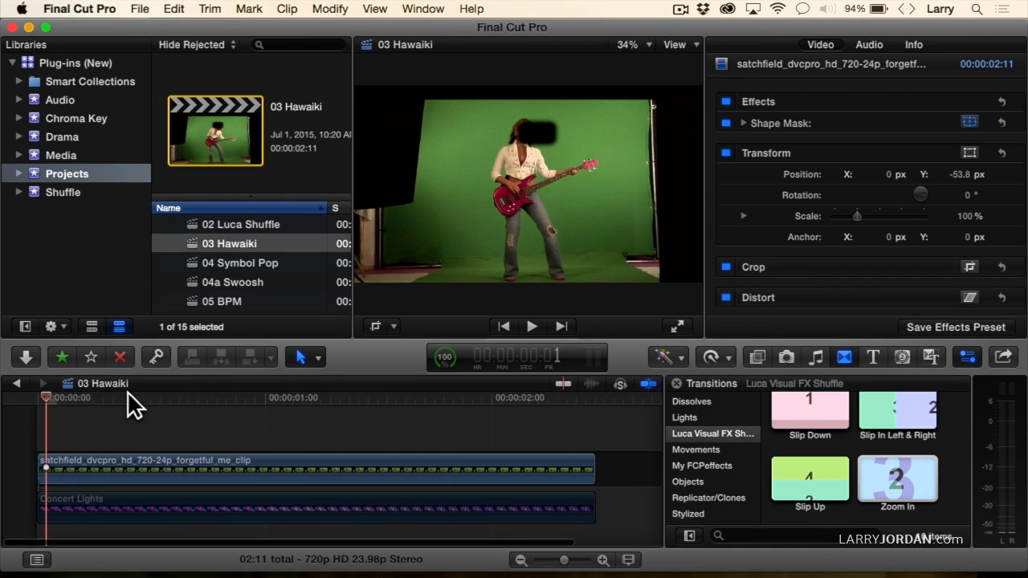
{"action": "left_click", "coordinate": [266, 419]}
{"action": "key", "text": "ctrl+super+1"}
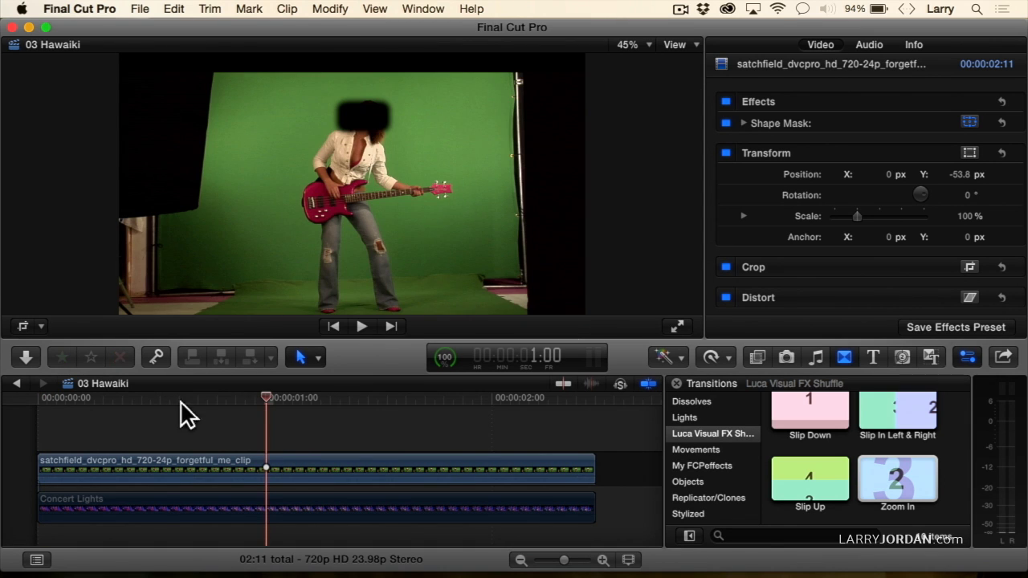
{"action": "left_click_drag", "start_coordinate": [157, 393], "coordinate": [98, 394]}
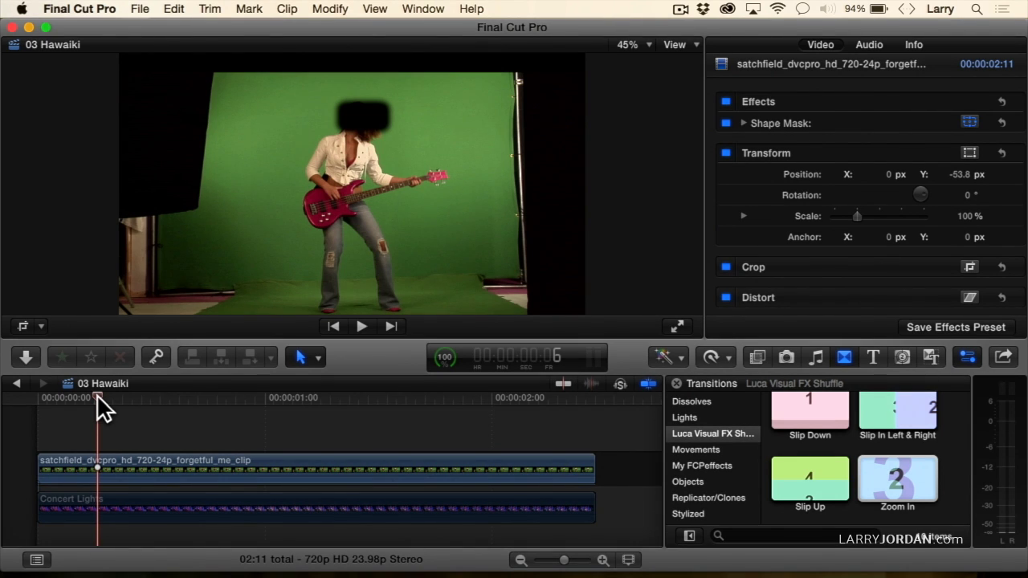
Reset the guitarist clip's Transform so its Y position is 0 px instead of -53.8.
{"action": "left_click", "coordinate": [156, 470]}
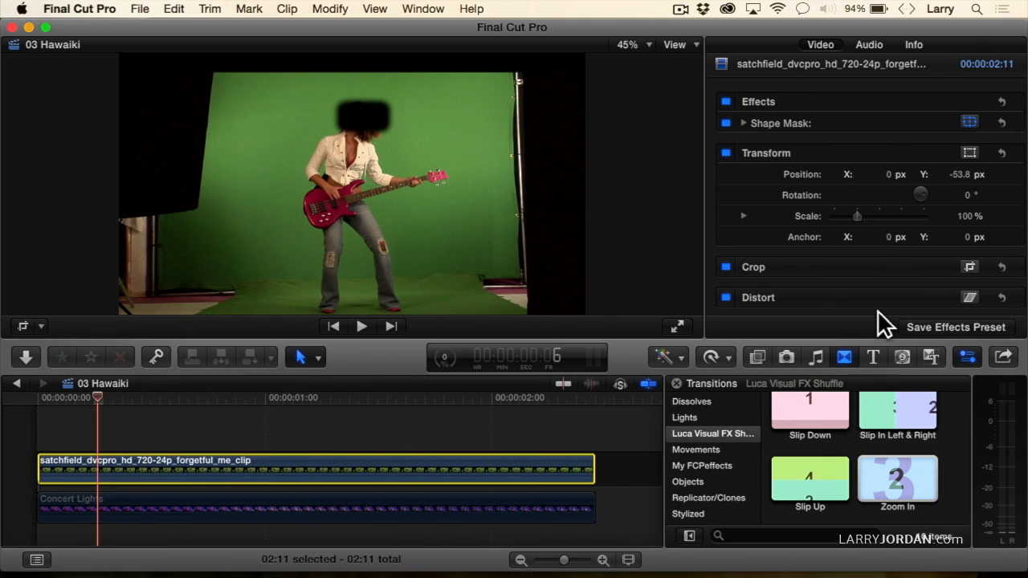
{"action": "left_click", "coordinate": [1004, 153]}
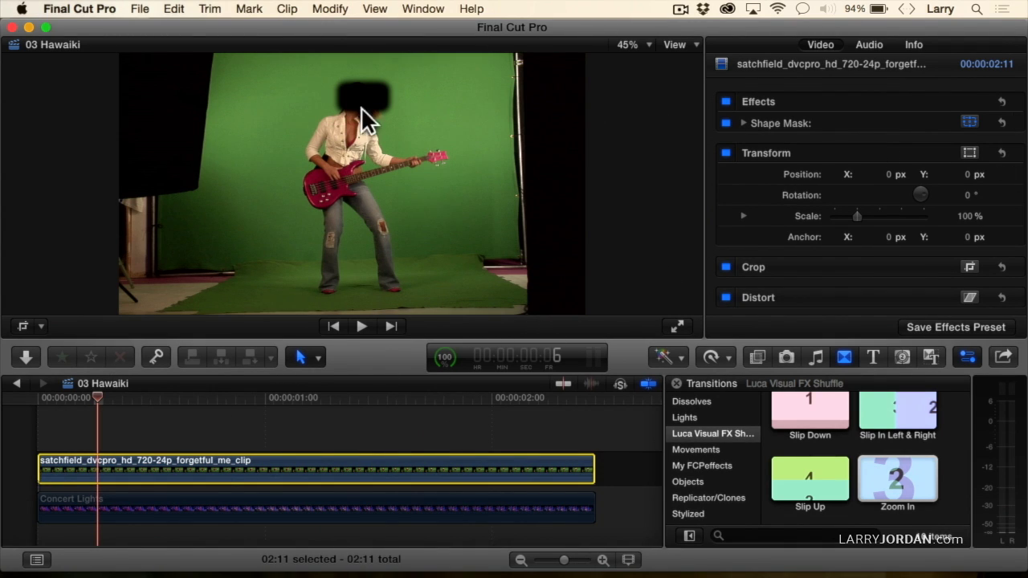
{"action": "mouse_move", "coordinate": [94, 398]}
{"action": "left_mouse_down"}
{"action": "mouse_move", "coordinate": [49, 397]}
{"action": "mouse_move", "coordinate": [81, 394]}
{"action": "left_mouse_up"}
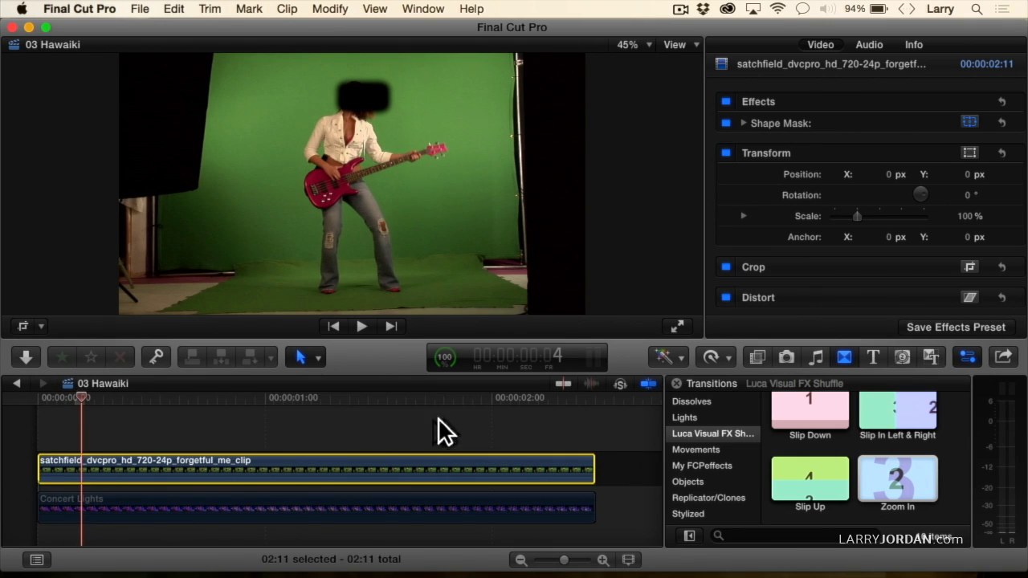
Apply Hawaiki Keyer (Green) 2.0 from the Keying effects to the guitarist clip.
{"action": "scroll", "coordinate": [702, 446], "scroll_direction": "up", "scroll_amount": 2}
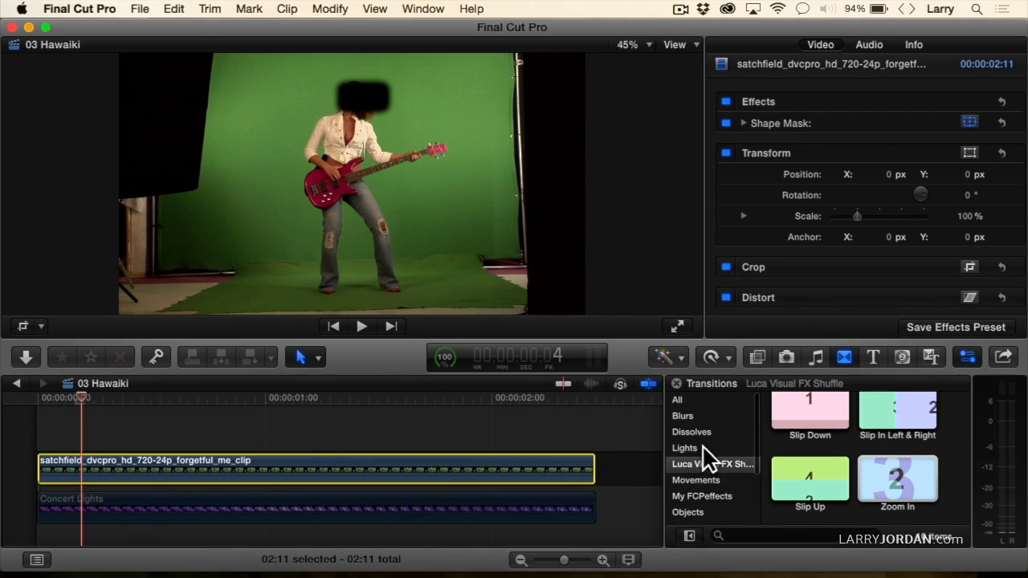
{"action": "left_click", "coordinate": [760, 358]}
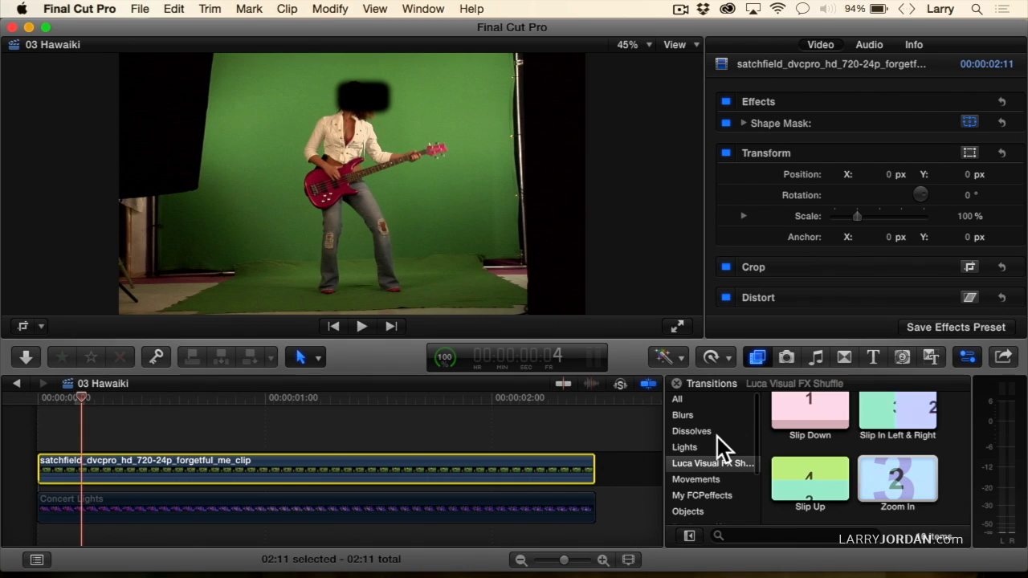
{"action": "scroll", "coordinate": [716, 435], "scroll_direction": "down", "scroll_amount": 6}
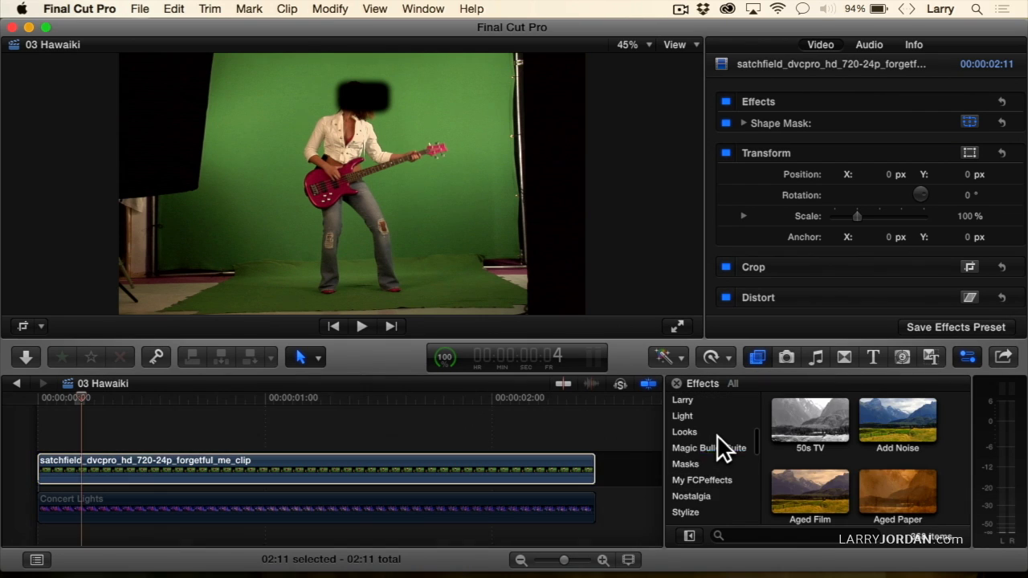
{"action": "scroll", "coordinate": [703, 471], "scroll_direction": "up", "scroll_amount": 3}
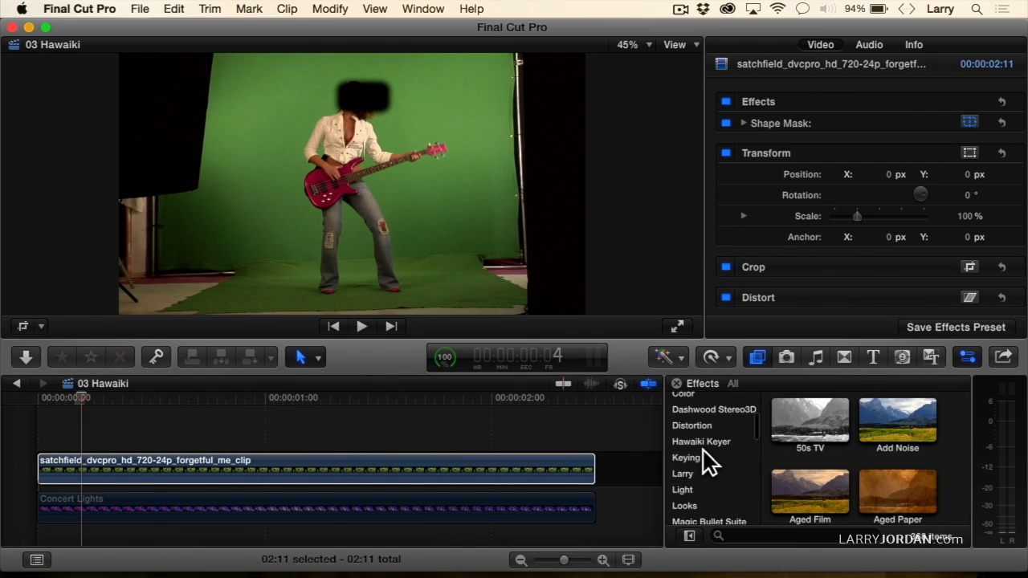
{"action": "left_click", "coordinate": [703, 456]}
{"action": "left_click", "coordinate": [703, 439]}
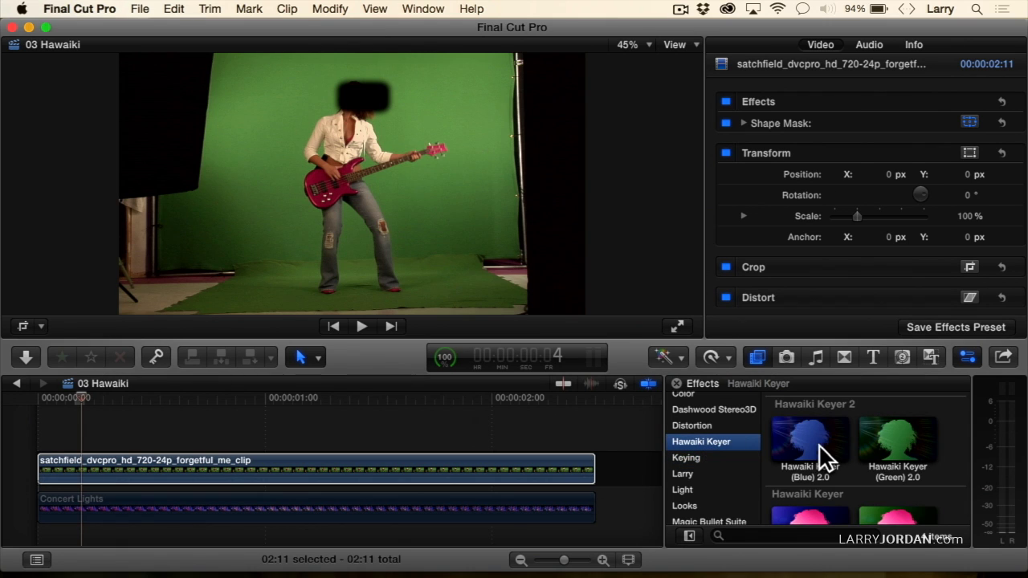
{"action": "key", "text": "space"}
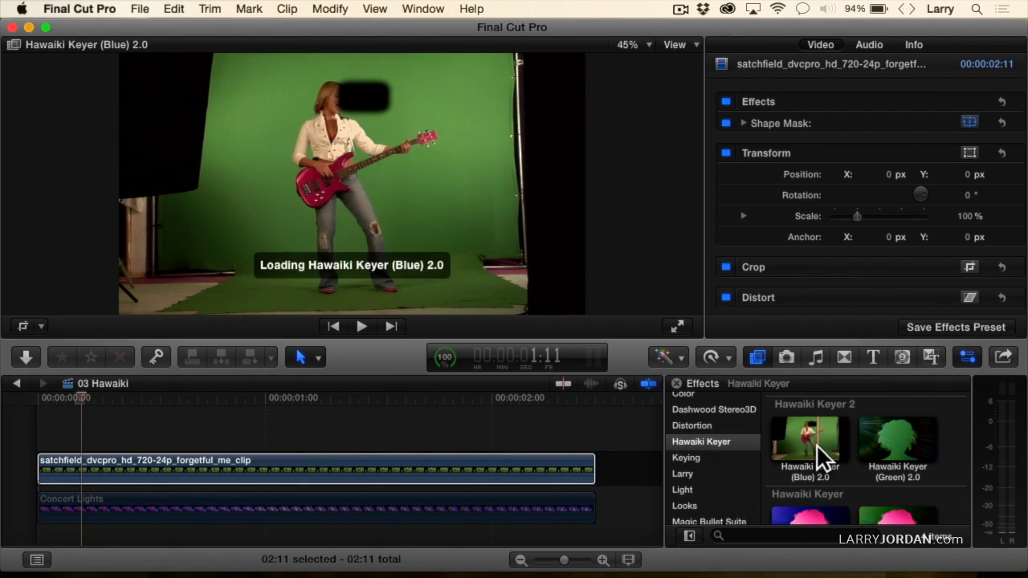
{"action": "left_click", "coordinate": [924, 443]}
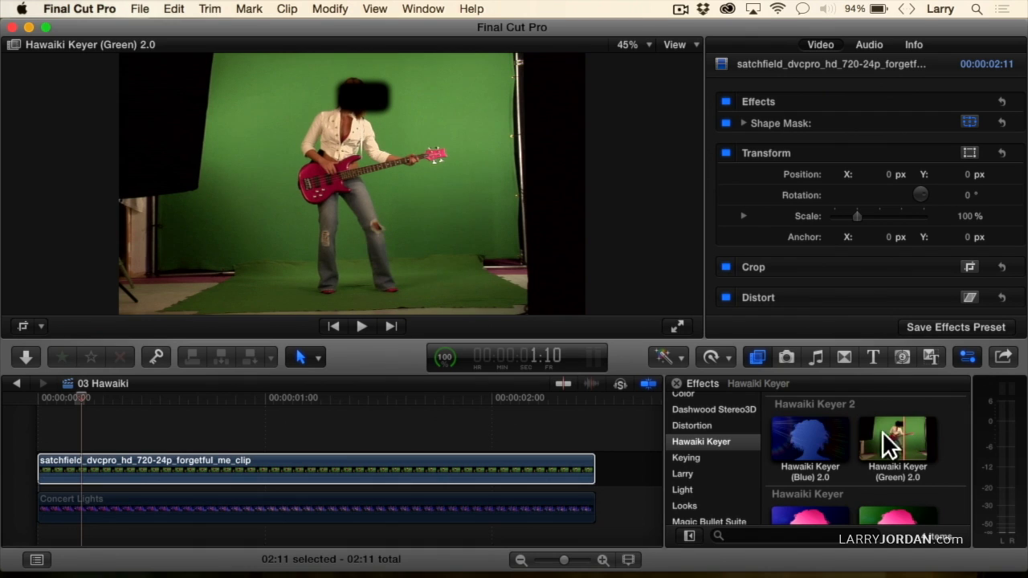
{"action": "left_click_drag", "start_coordinate": [575, 445], "coordinate": [493, 463]}
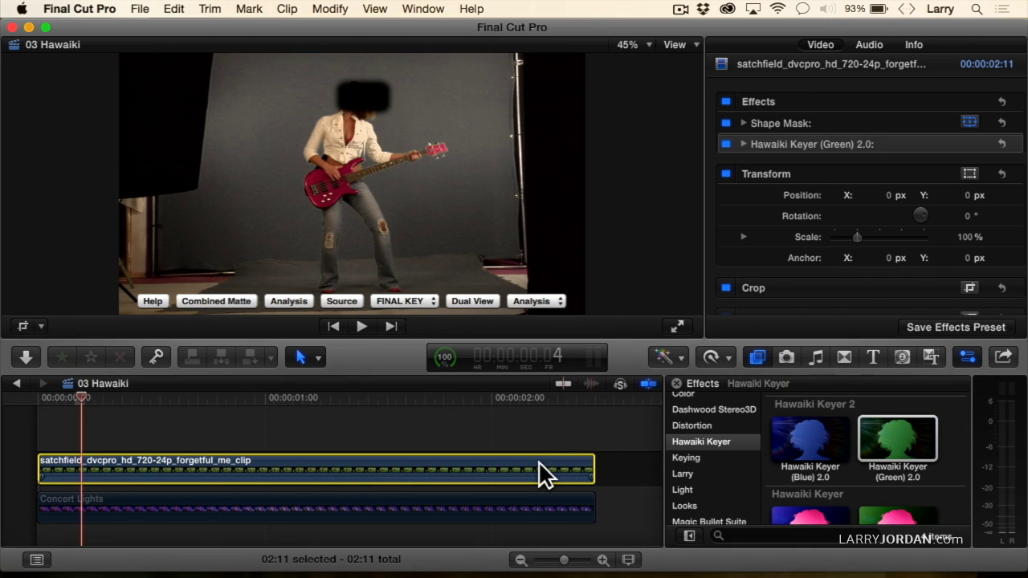
Expand Hawaiki Keyer (Green) 2.0 settings and enable Combined Matte view.
{"action": "left_click", "coordinate": [744, 144]}
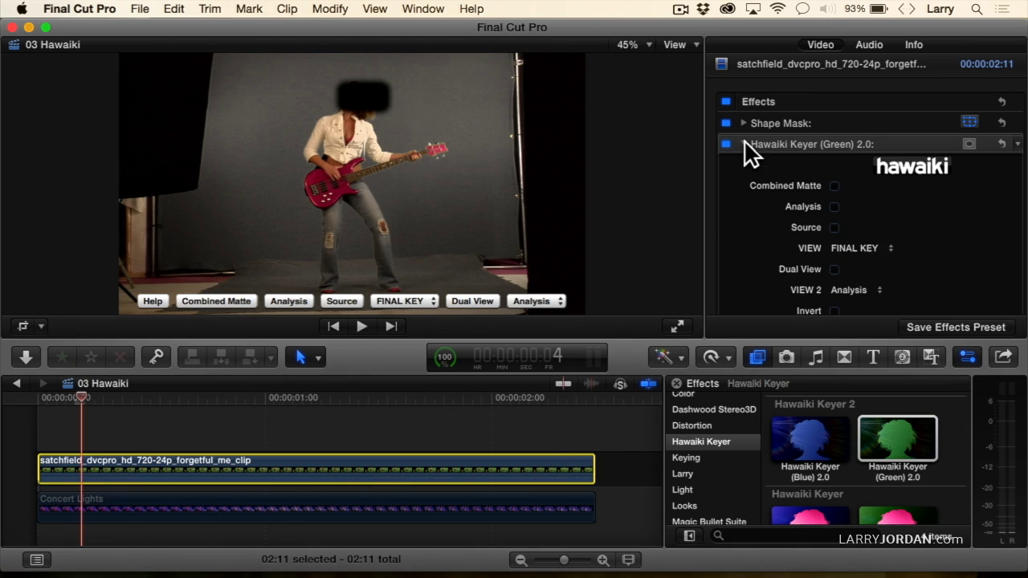
{"action": "left_click", "coordinate": [834, 186]}
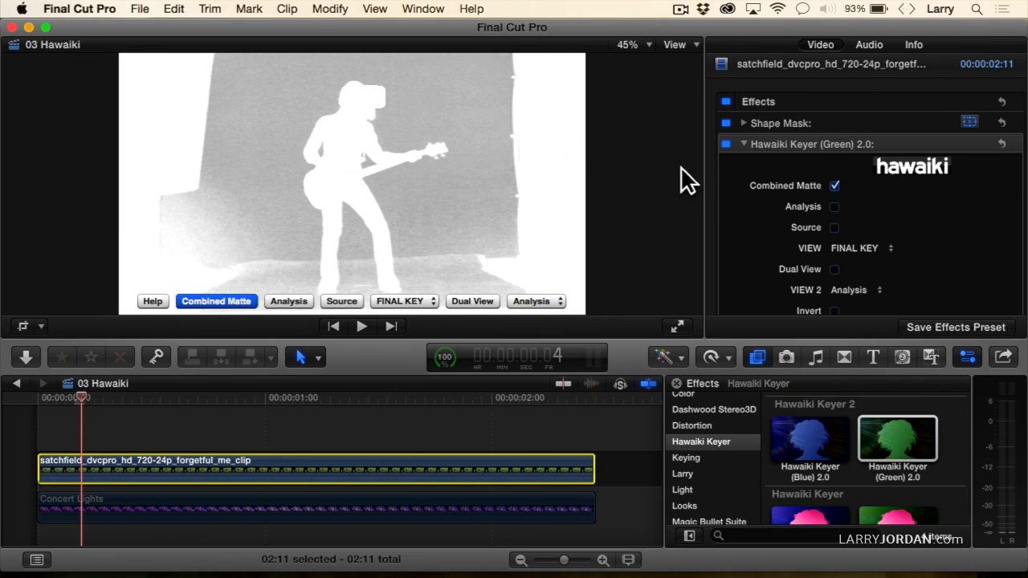
Raise the keyer's Screen Density to roughly 3.88 so the matte background turns black.
{"action": "scroll", "coordinate": [746, 235], "scroll_direction": "down", "scroll_amount": 5}
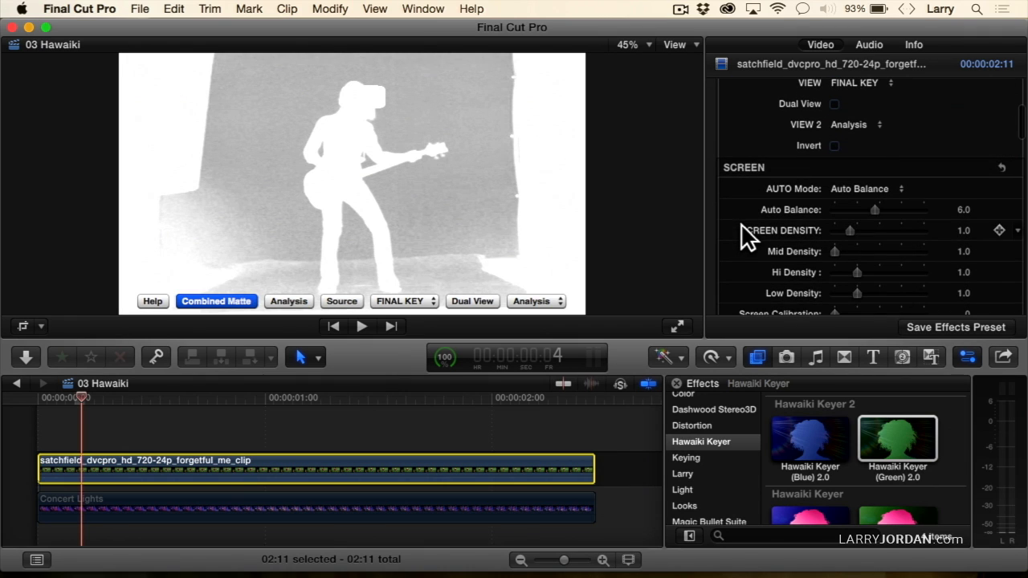
{"action": "left_click_drag", "start_coordinate": [850, 231], "coordinate": [892, 231]}
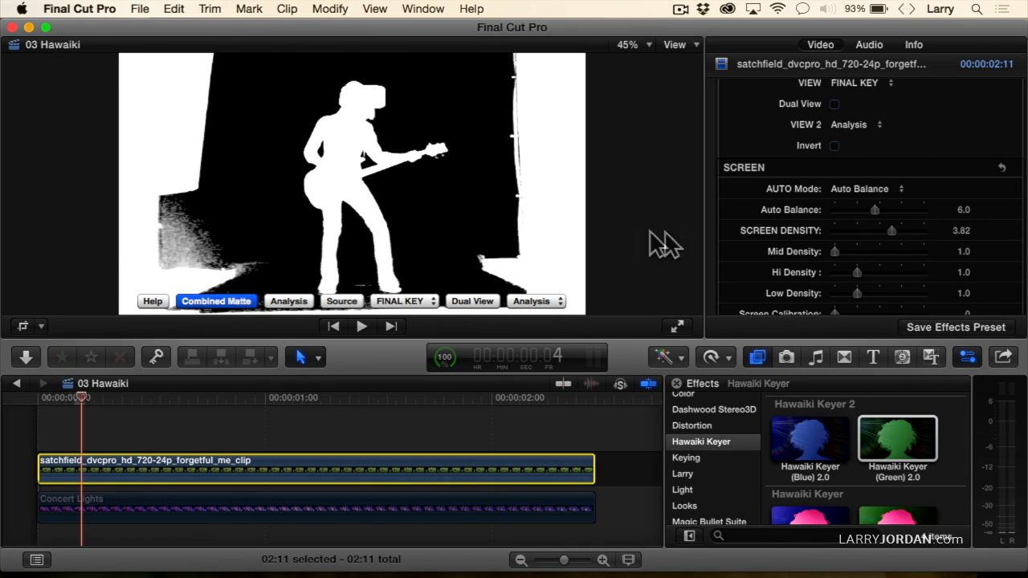
{"action": "scroll", "coordinate": [715, 238], "scroll_direction": "down", "scroll_amount": 3}
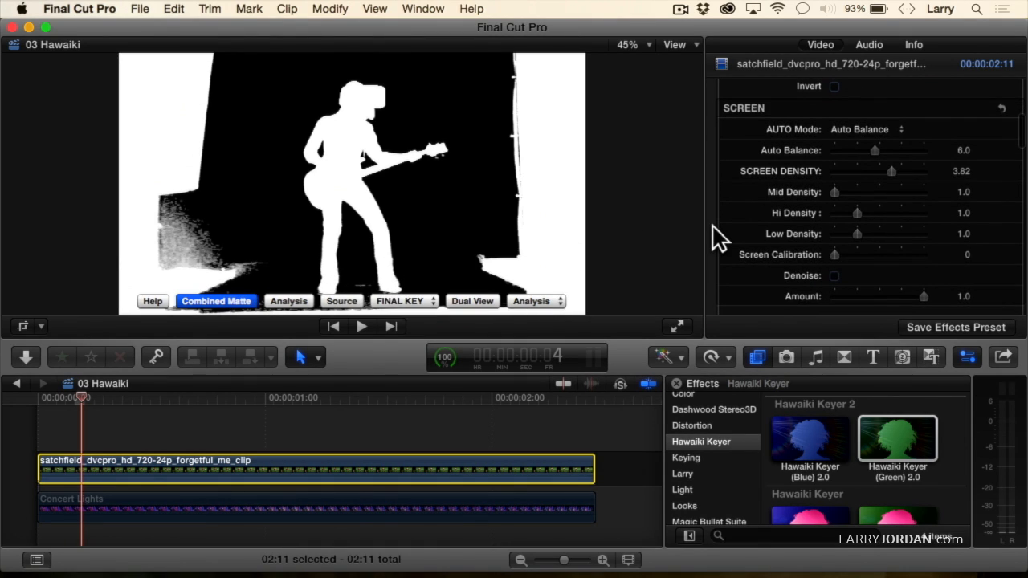
{"action": "mouse_move", "coordinate": [891, 172]}
{"action": "left_mouse_down"}
{"action": "mouse_move", "coordinate": [881, 172]}
{"action": "mouse_move", "coordinate": [906, 171]}
{"action": "left_mouse_up"}
{"action": "scroll", "coordinate": [733, 161], "scroll_direction": "down", "scroll_amount": 5}
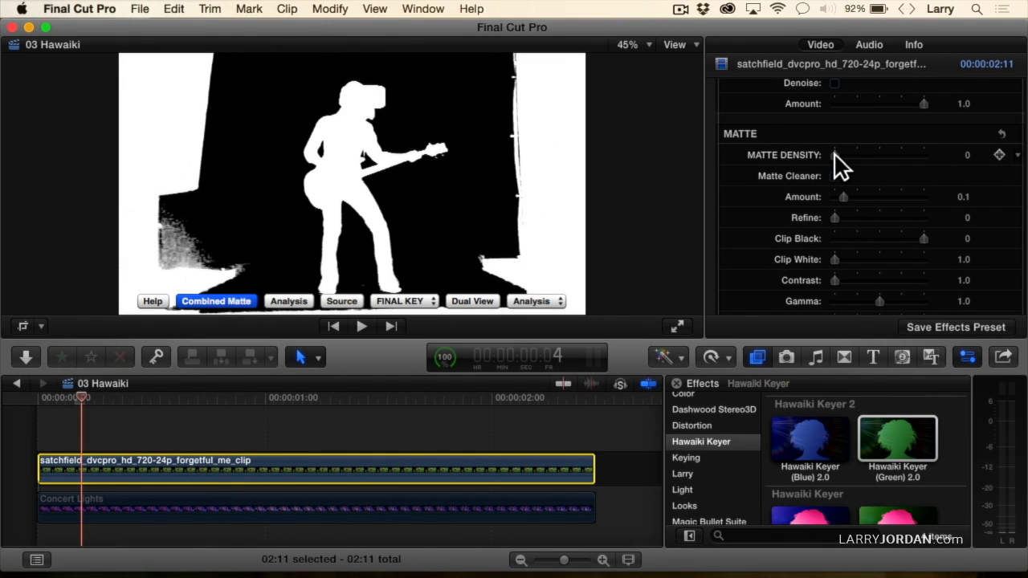
Set Matte Density to 0.24 and matte Gamma to 1.09, then scroll to Lightwrap.
{"action": "left_click_drag", "start_coordinate": [836, 155], "coordinate": [815, 154]}
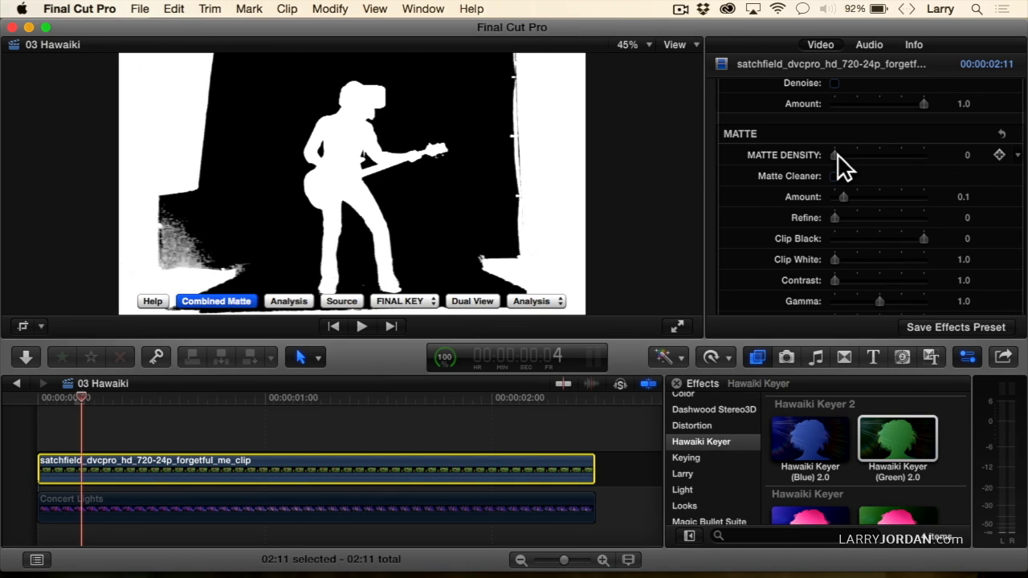
{"action": "left_click_drag", "start_coordinate": [834, 157], "coordinate": [846, 157]}
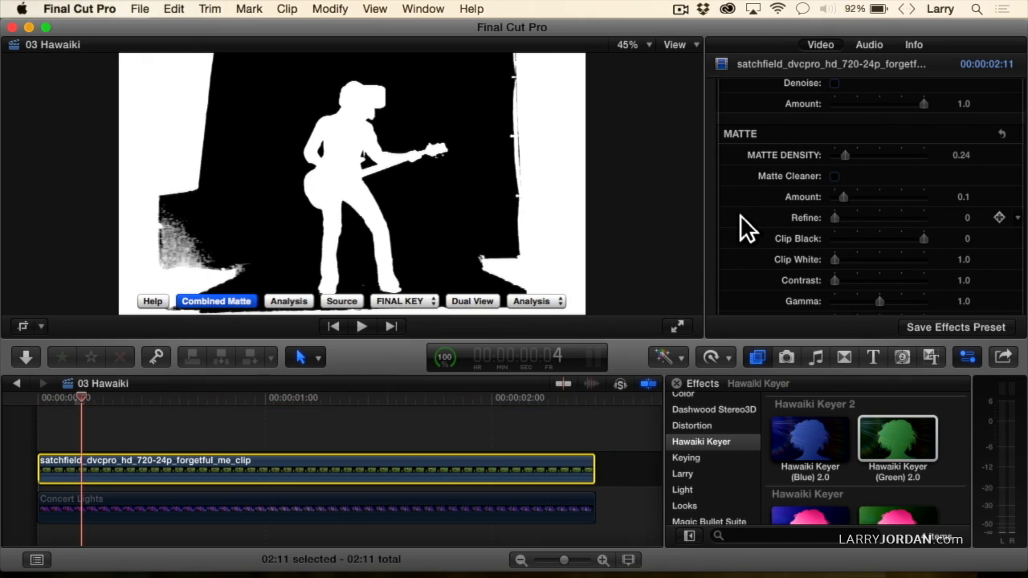
{"action": "scroll", "coordinate": [739, 228], "scroll_direction": "down", "scroll_amount": 3}
{"action": "scroll", "coordinate": [739, 228], "scroll_direction": "down", "scroll_amount": 1}
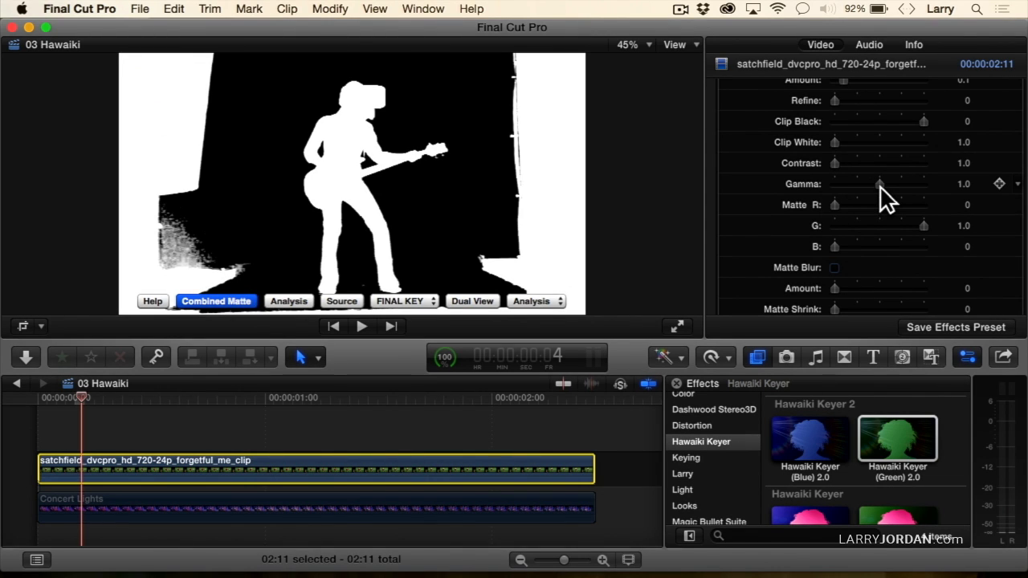
{"action": "left_click_drag", "start_coordinate": [878, 184], "coordinate": [888, 181]}
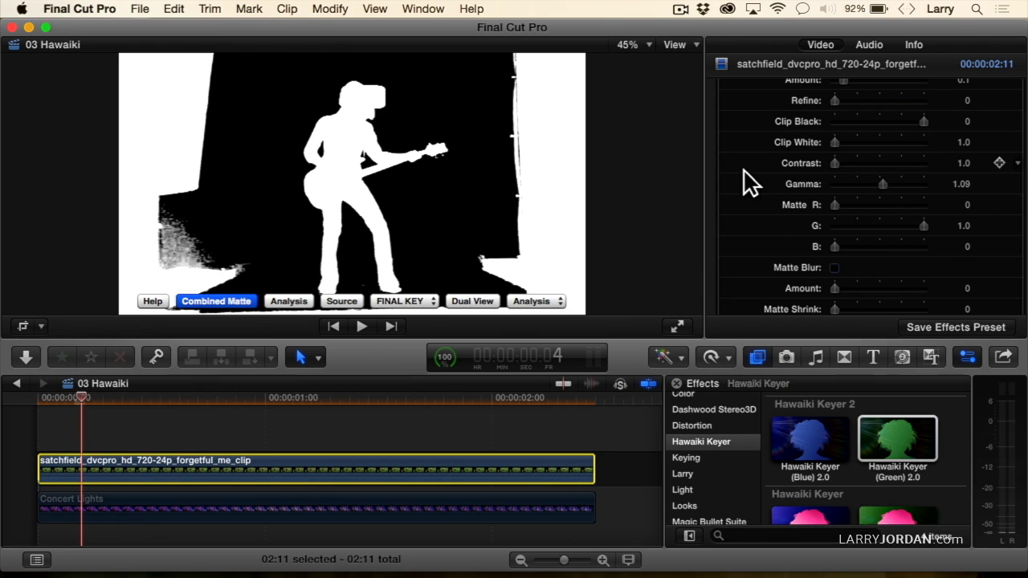
{"action": "scroll", "coordinate": [747, 183], "scroll_direction": "down", "scroll_amount": 8}
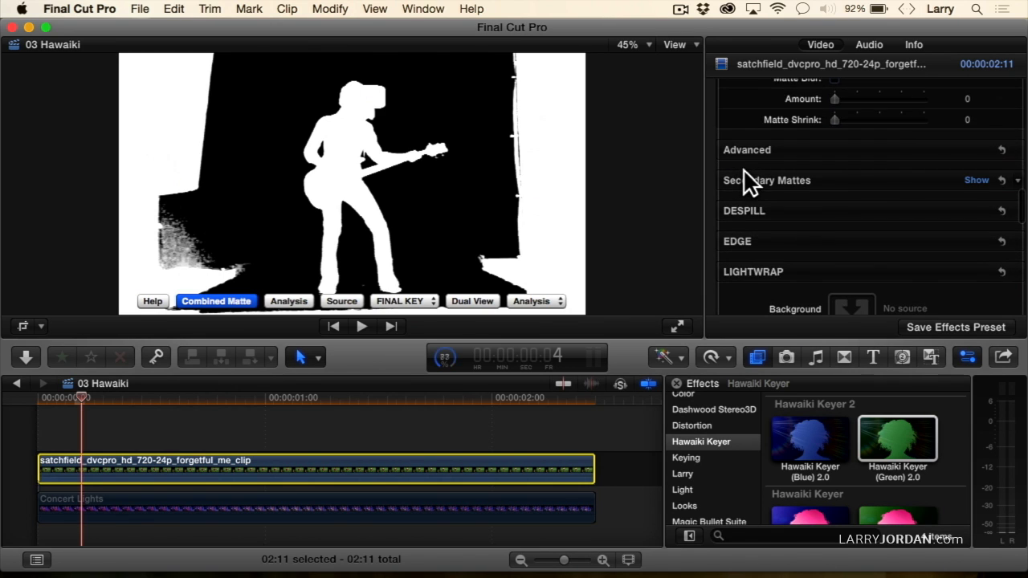
{"action": "scroll", "coordinate": [745, 180], "scroll_direction": "down", "scroll_amount": 5}
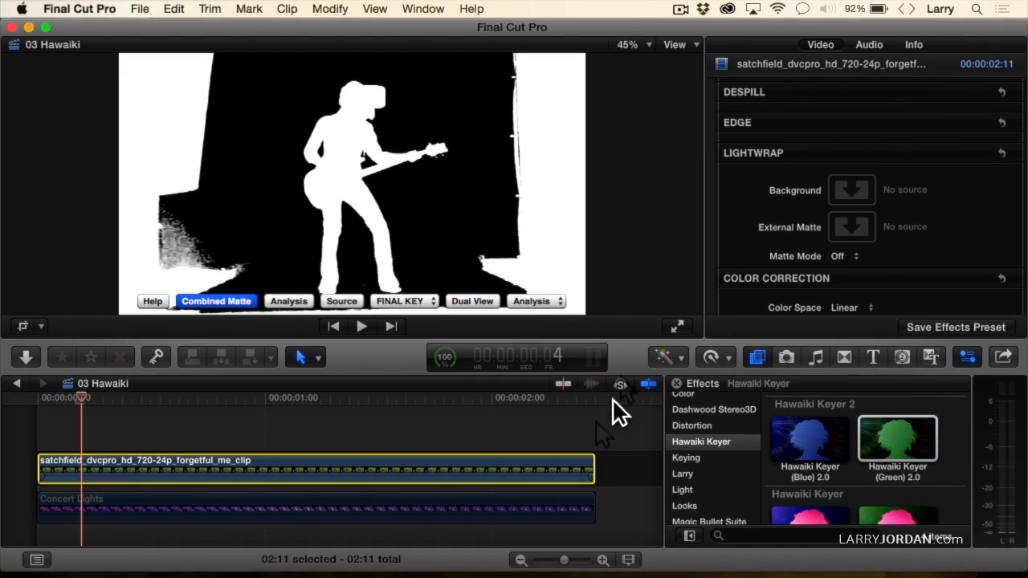
Assign the Concert Lights timeline clip as the Lightwrap background source.
{"action": "left_click", "coordinate": [846, 229]}
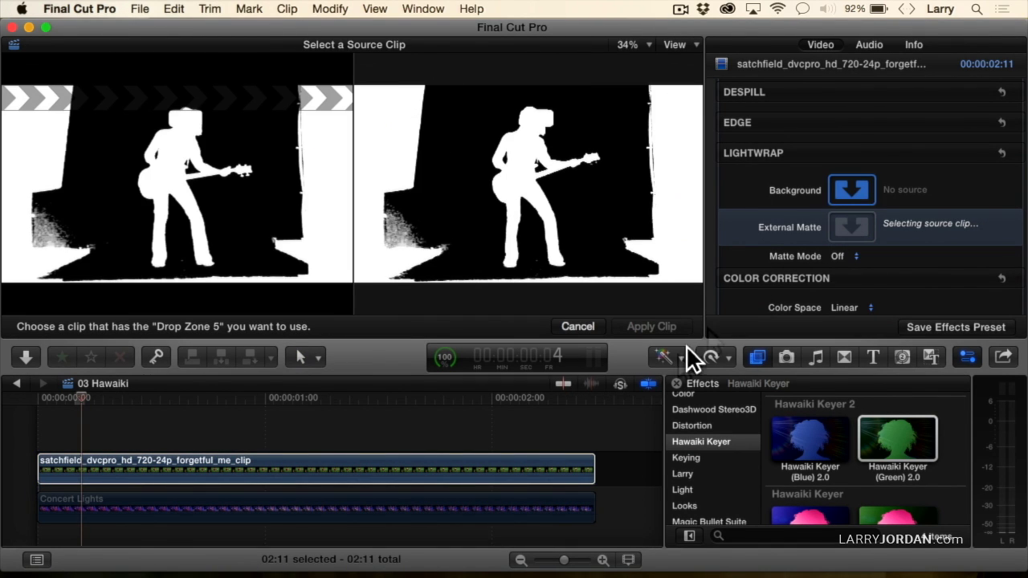
{"action": "left_click", "coordinate": [523, 518]}
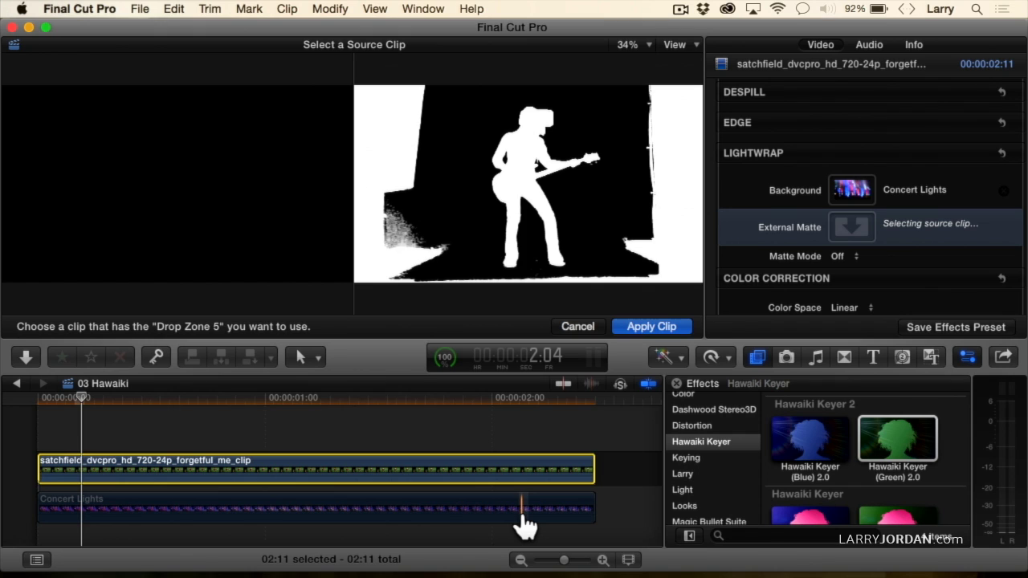
{"action": "left_click", "coordinate": [656, 326]}
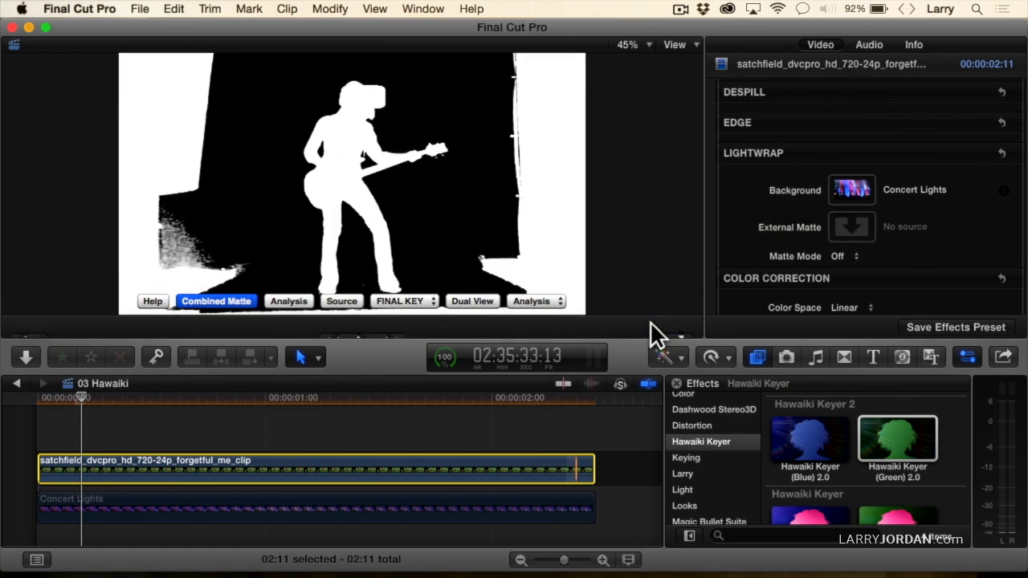
{"action": "left_click", "coordinate": [850, 193]}
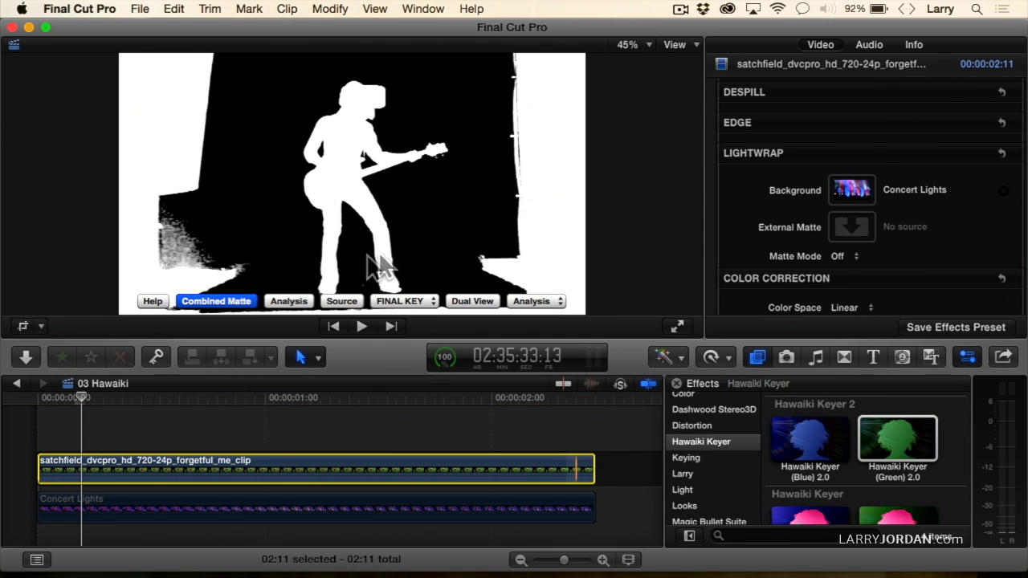
Shift the head Shape Mask slightly left, then select the Concert Lights background clip.
{"action": "scroll", "coordinate": [806, 156], "scroll_direction": "up", "scroll_amount": 5}
{"action": "scroll", "coordinate": [807, 152], "scroll_direction": "up", "scroll_amount": 8}
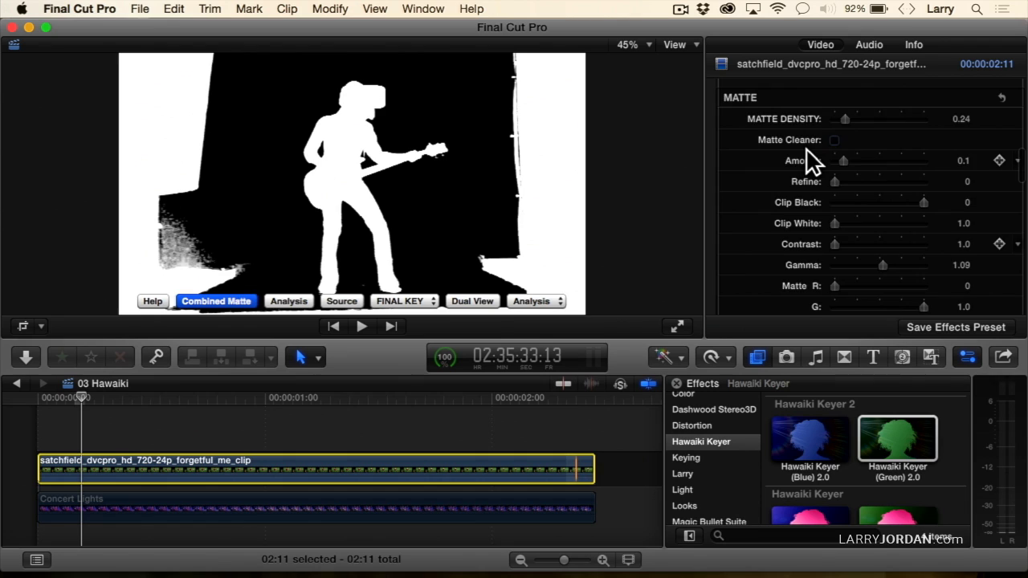
{"action": "scroll", "coordinate": [807, 152], "scroll_direction": "up", "scroll_amount": 2}
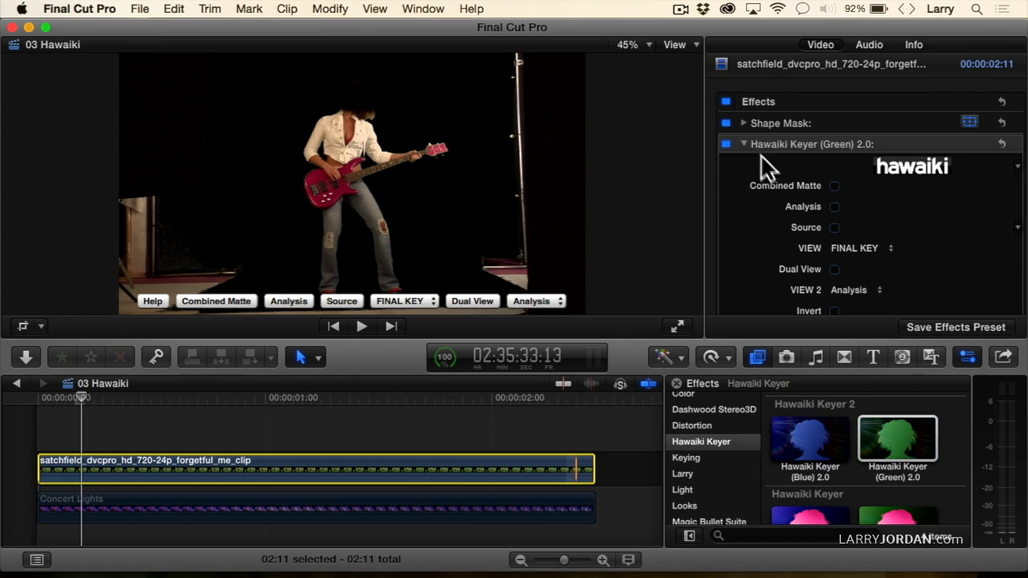
{"action": "left_click", "coordinate": [755, 122]}
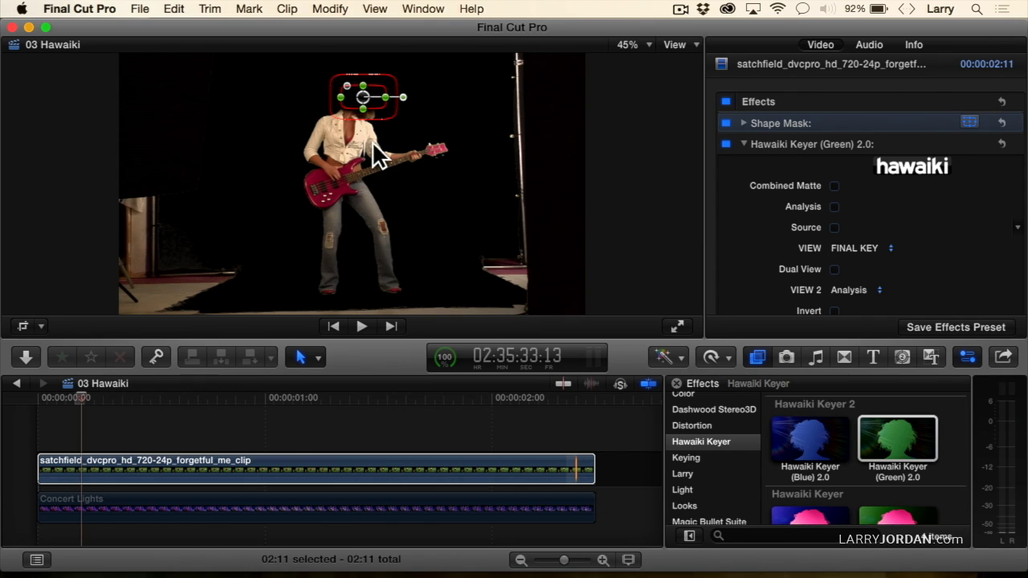
{"action": "left_click_drag", "start_coordinate": [361, 92], "coordinate": [357, 96]}
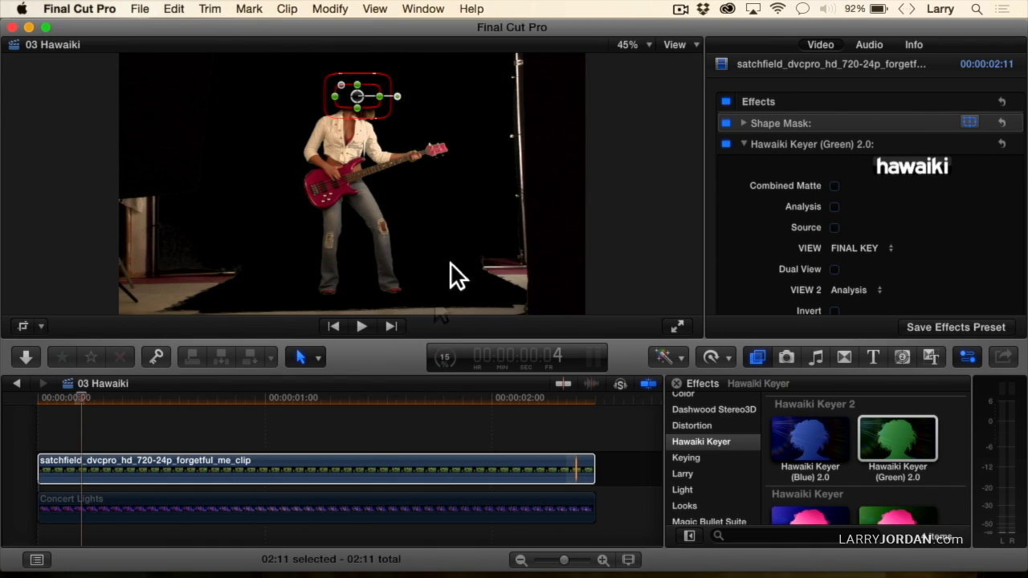
{"action": "left_click", "coordinate": [364, 497]}
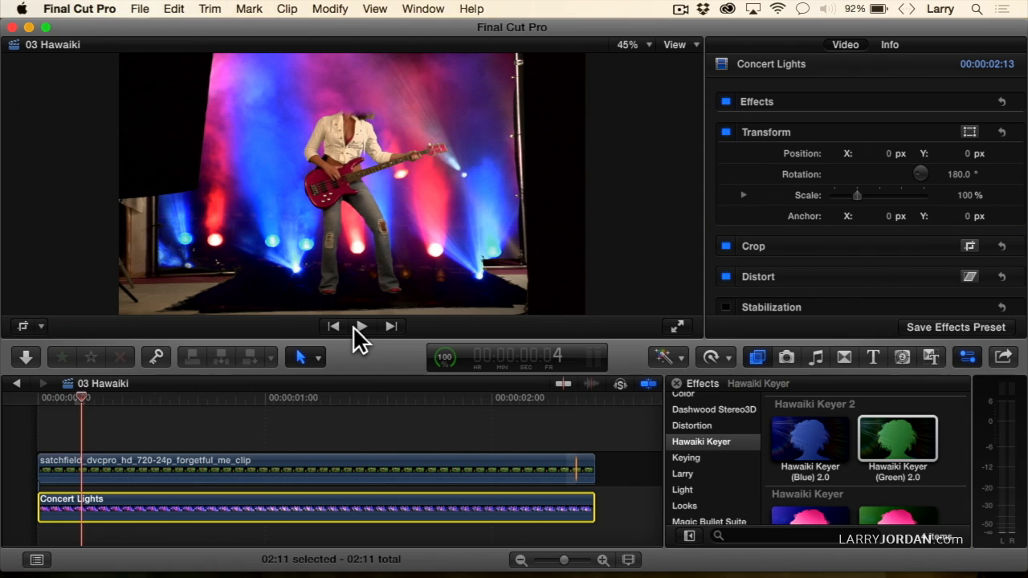
Apply a Draw Mask from the Masks effects to the keyed guitarist clip.
{"action": "left_click", "coordinate": [341, 468]}
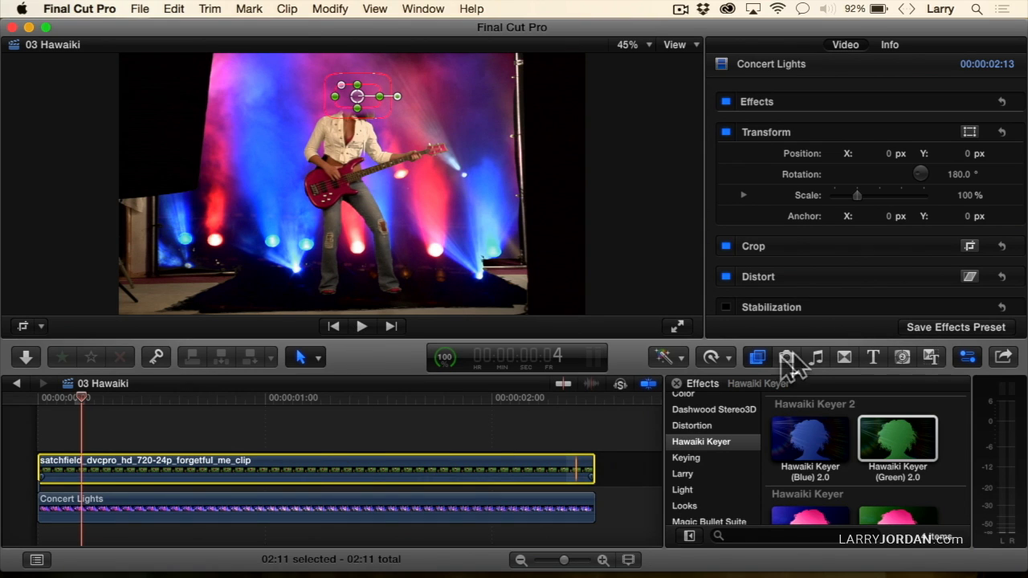
{"action": "scroll", "coordinate": [701, 424], "scroll_direction": "down", "scroll_amount": 5}
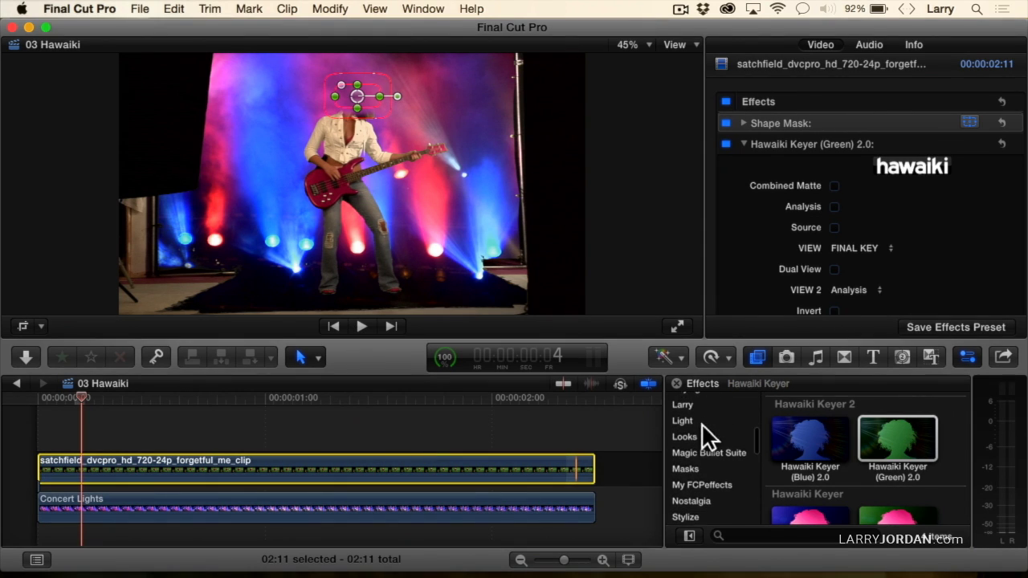
{"action": "left_click", "coordinate": [687, 462]}
{"action": "mouse_move", "coordinate": [808, 422]}
{"action": "left_mouse_down"}
{"action": "mouse_move", "coordinate": [681, 393]}
{"action": "mouse_move", "coordinate": [450, 446]}
{"action": "left_mouse_up"}
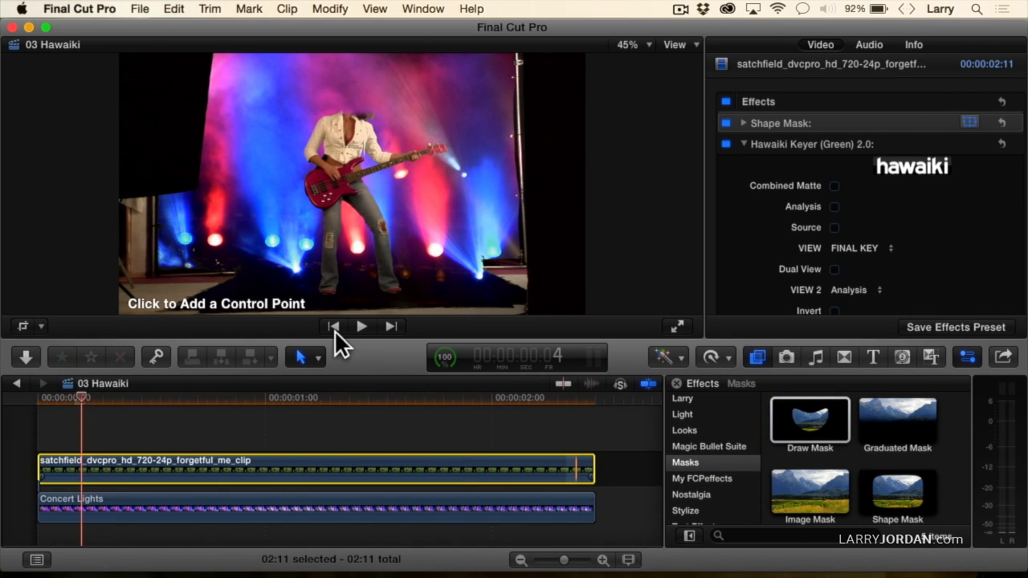
Draw a closed six-point mask outline around the guitarist.
{"action": "left_click", "coordinate": [310, 307]}
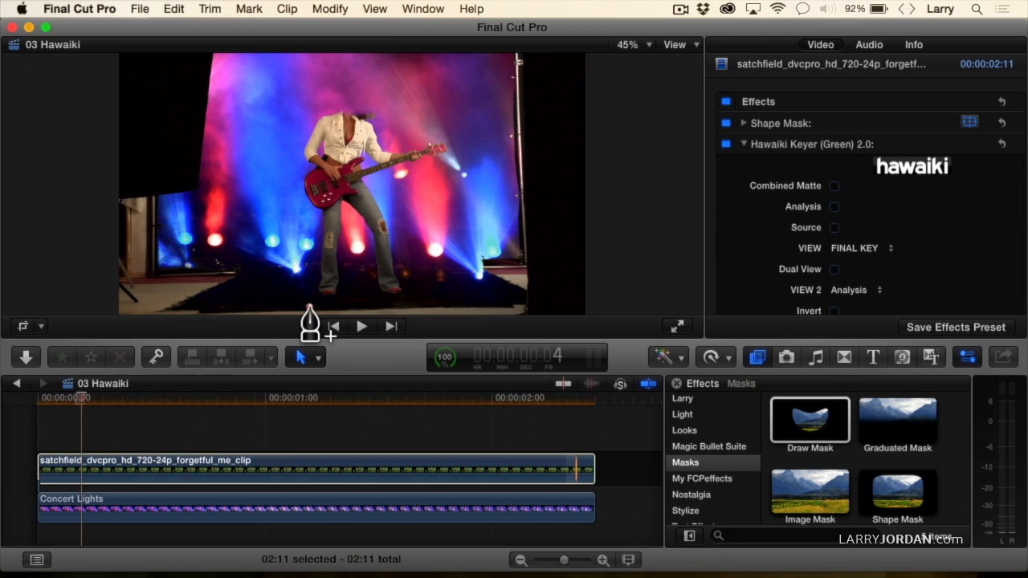
{"action": "left_click", "coordinate": [266, 177]}
{"action": "left_click", "coordinate": [335, 86]}
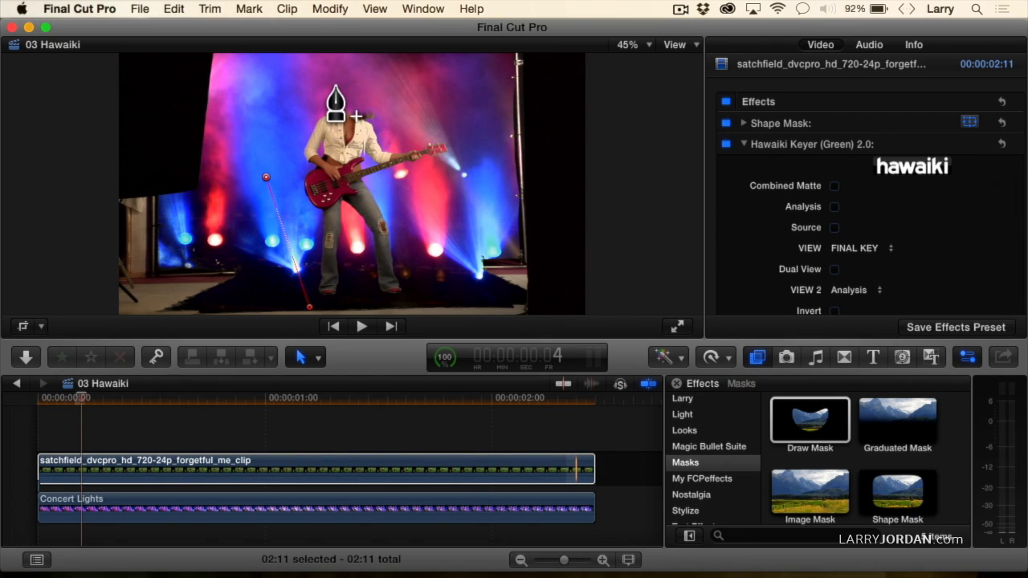
{"action": "left_click", "coordinate": [468, 136]}
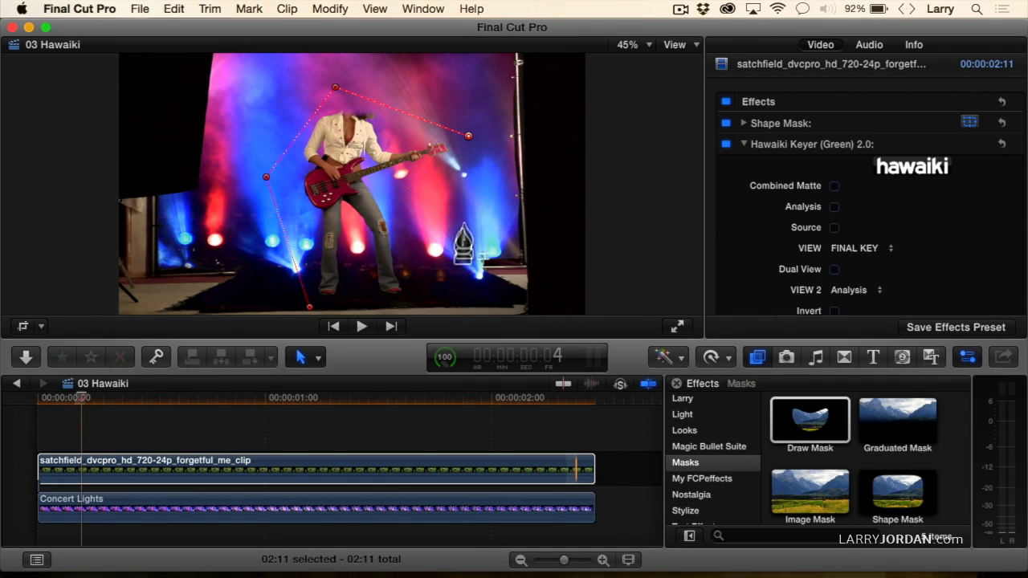
{"action": "left_click", "coordinate": [434, 257]}
{"action": "left_click", "coordinate": [398, 304]}
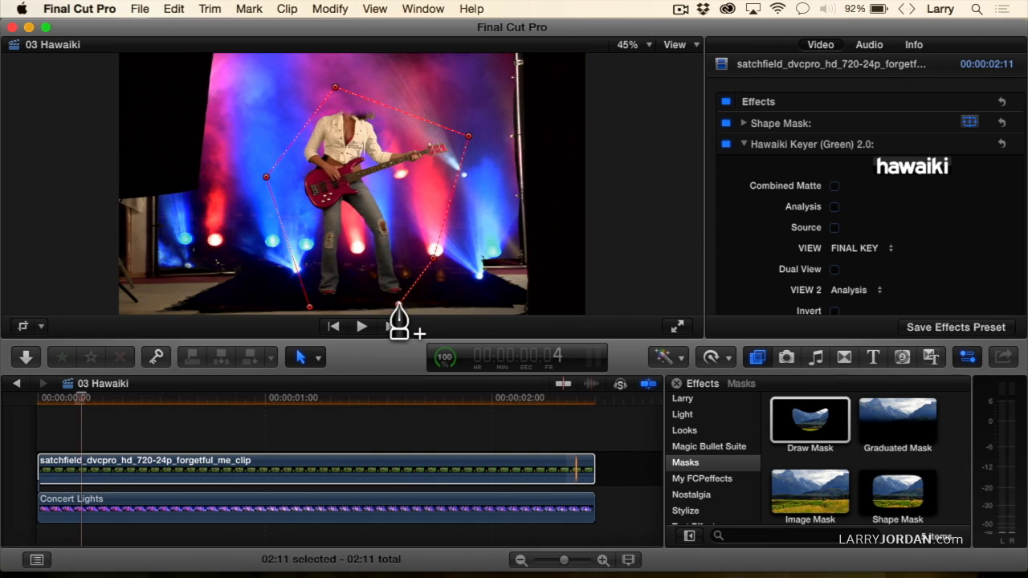
{"action": "left_click", "coordinate": [309, 306]}
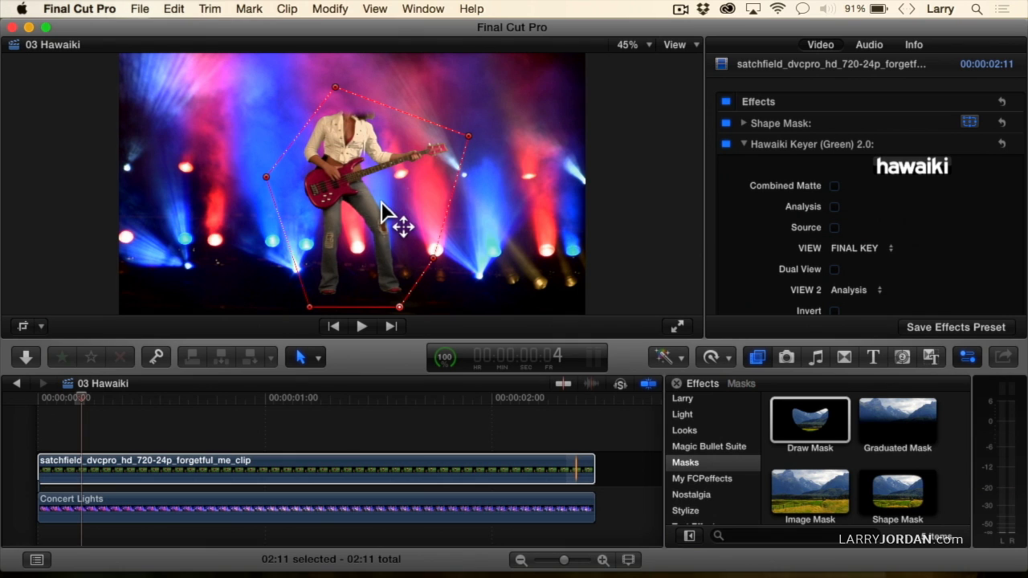
Play and skim the composite to check the mask.
{"action": "left_click", "coordinate": [81, 396]}
{"action": "key", "text": "space"}
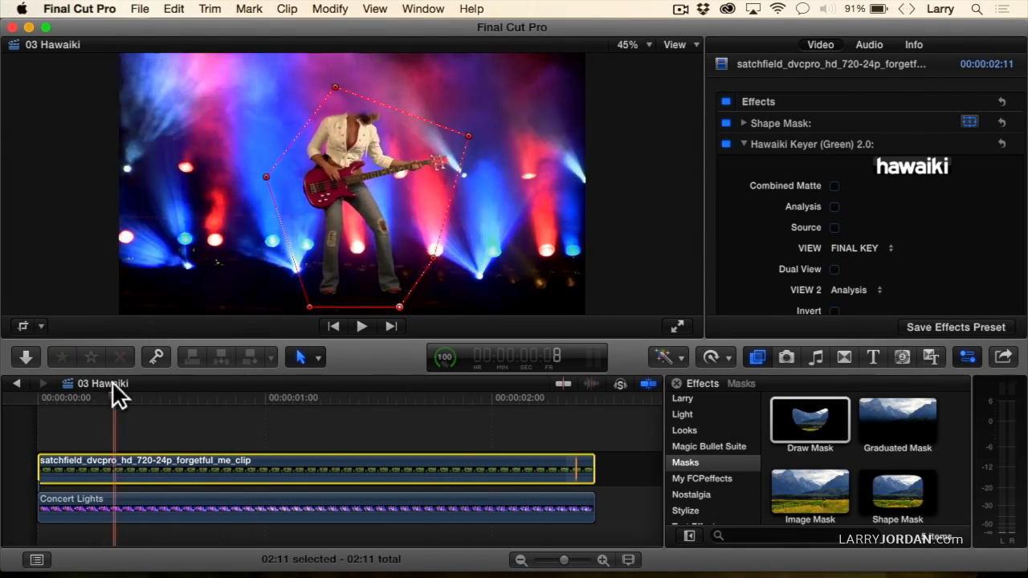
{"action": "left_click_drag", "start_coordinate": [232, 376], "coordinate": [280, 366]}
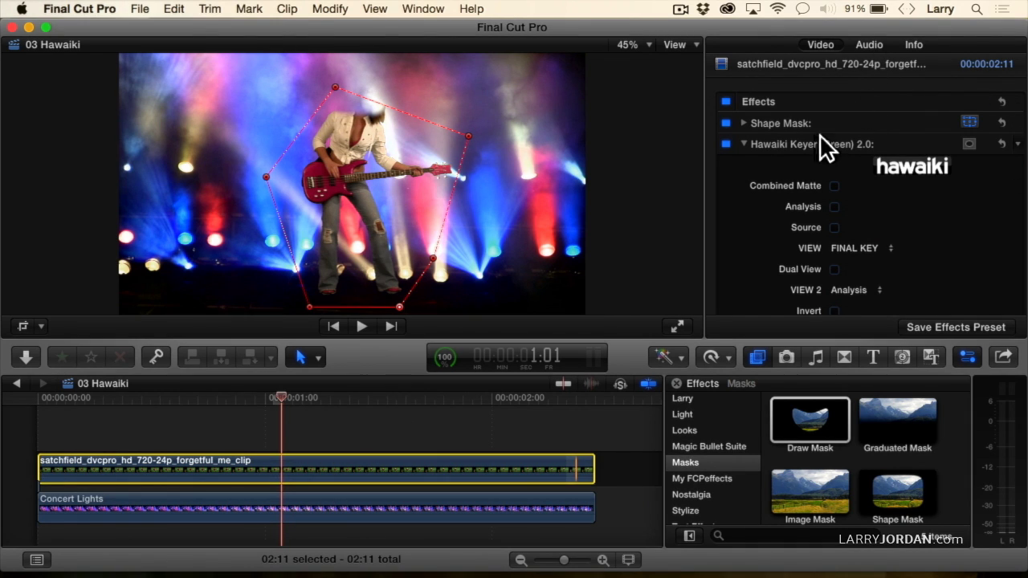
Lower the guitarist to Y position -51.1 px and replay the composite to review it.
{"action": "left_click", "coordinate": [744, 145]}
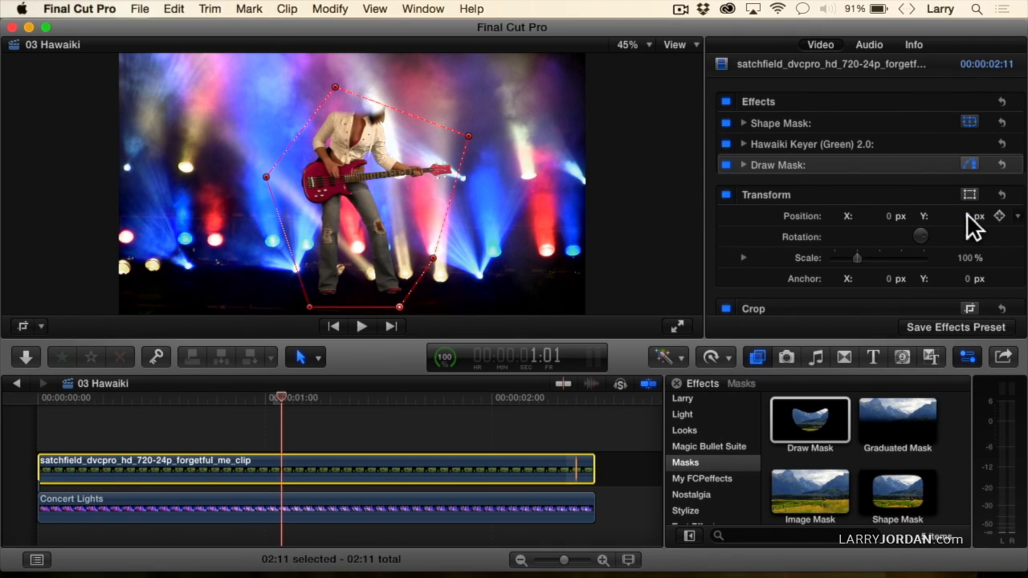
{"action": "left_click_drag", "start_coordinate": [967, 212], "coordinate": [967, 242]}
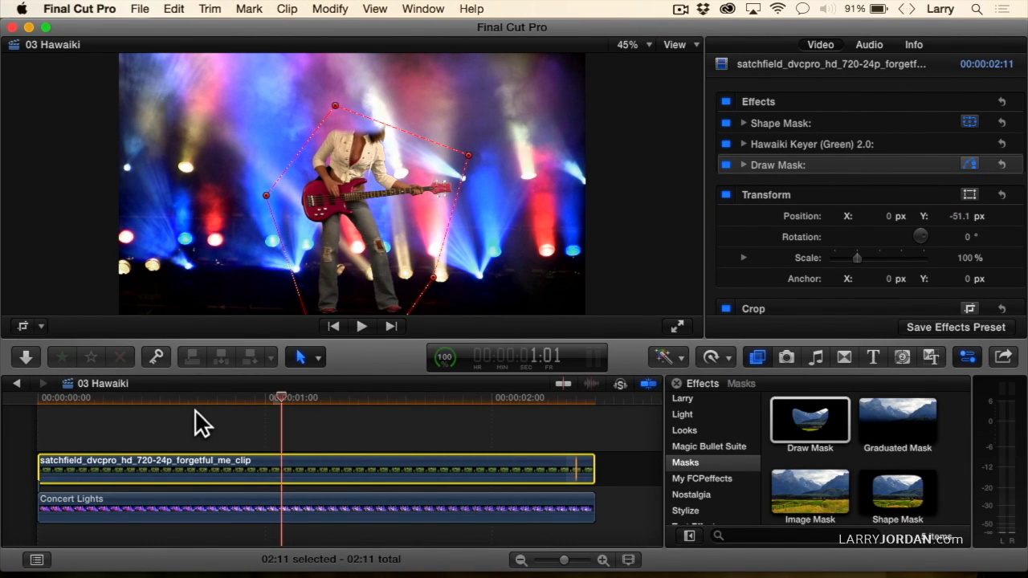
{"action": "left_click", "coordinate": [129, 395]}
{"action": "key", "text": "space"}
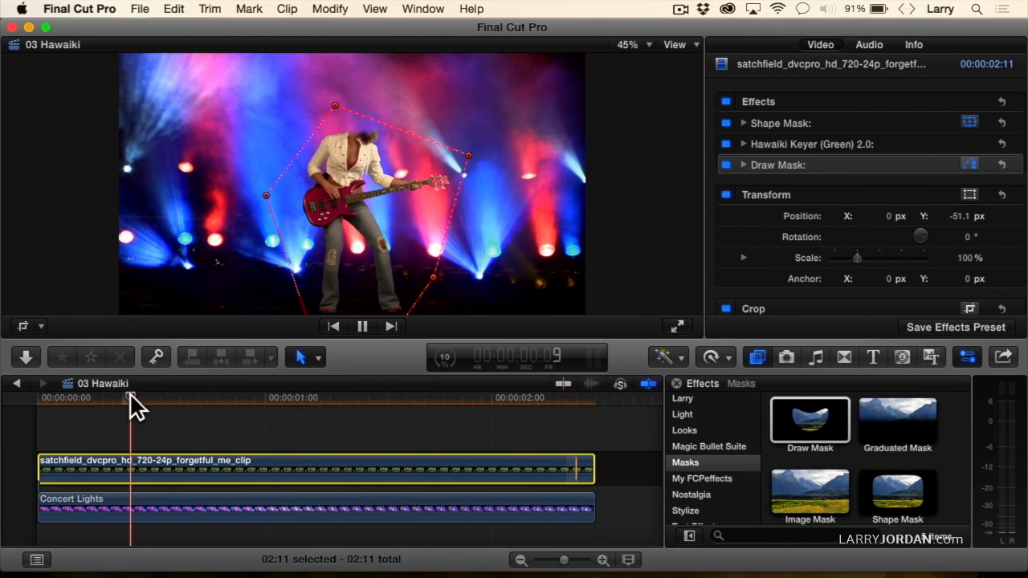
{"action": "key", "text": "space"}
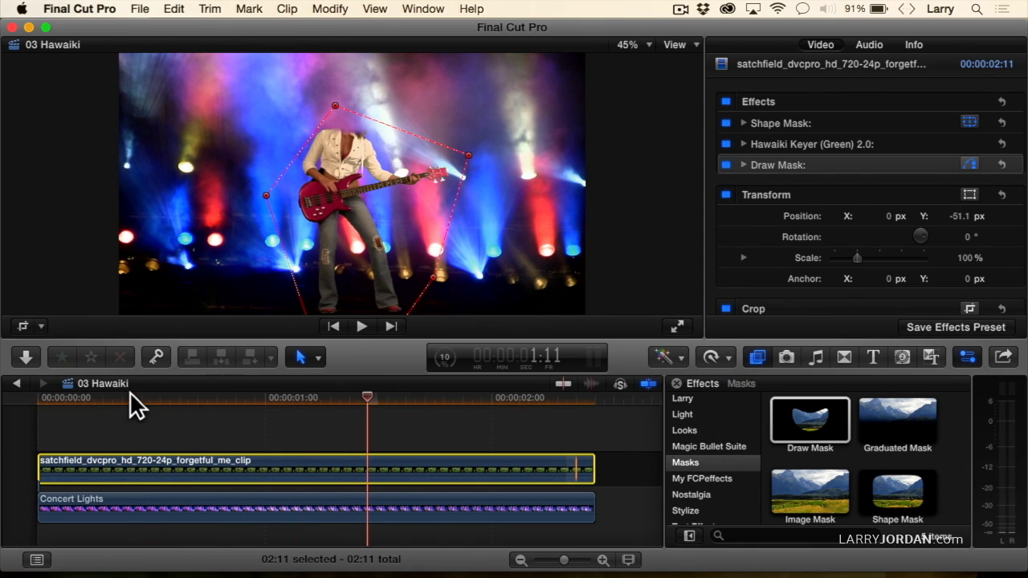
{"action": "left_click_drag", "start_coordinate": [275, 394], "coordinate": [331, 395]}
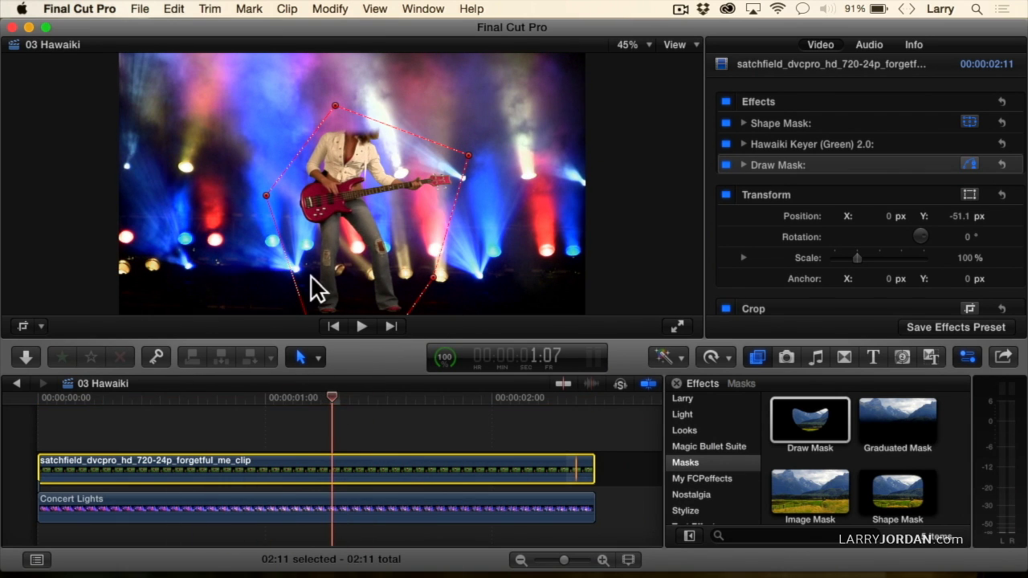
{"action": "left_click_drag", "start_coordinate": [274, 396], "coordinate": [226, 401]}
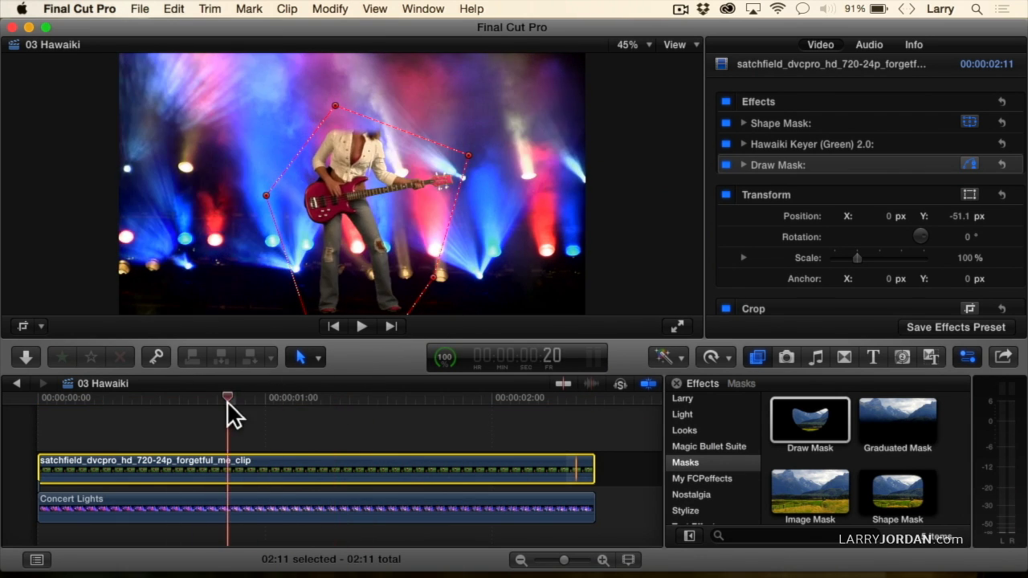